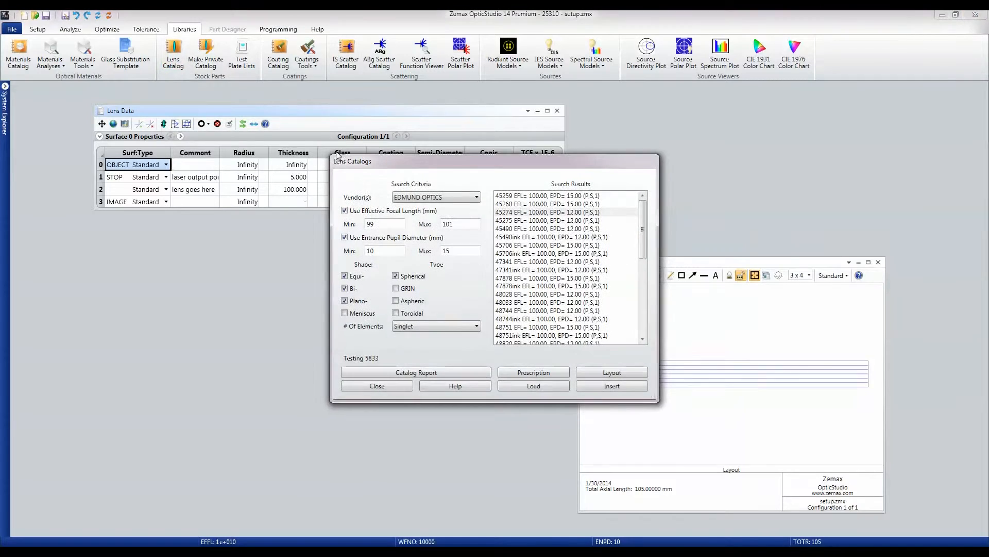
# - Search the Edmund Optics lens catalog for singlets with 99–101 mm focal length and 10–15 mm entrance pupil diameter
pyautogui.moveTo(371, 166); pyautogui.dragTo(174, 258)
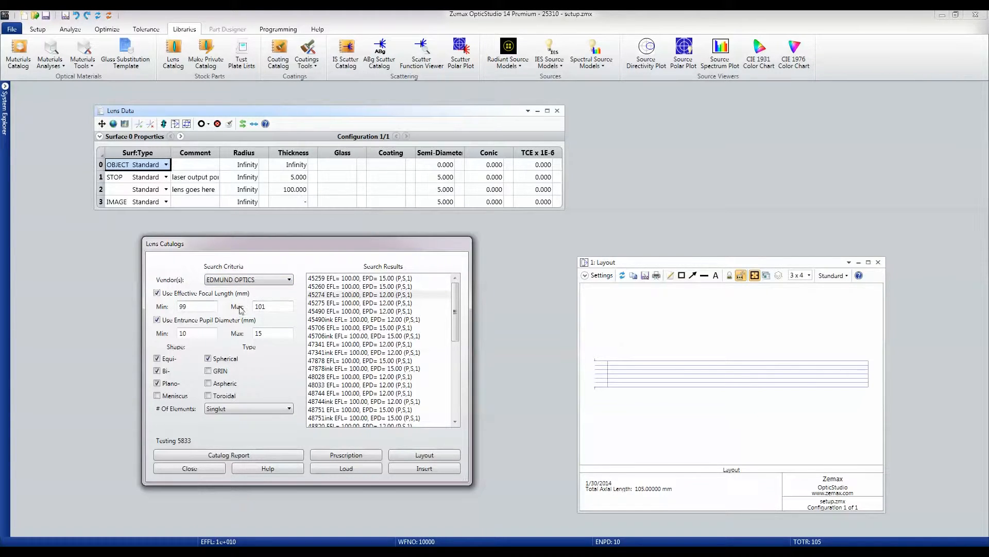
pyautogui.click(265, 307)
pyautogui.click(258, 333)
pyautogui.write('15')
pyautogui.click(200, 335)
pyautogui.click(268, 335)
pyautogui.moveTo(455, 323)
pyautogui.mouseDown()
pyautogui.moveTo(447, 412)
pyautogui.moveTo(449, 309)
pyautogui.mouseUp()
# - Insert catalog lens 45274 at surface 2, ignoring its object surface, and close the lens catalog
pyautogui.click(388, 295)
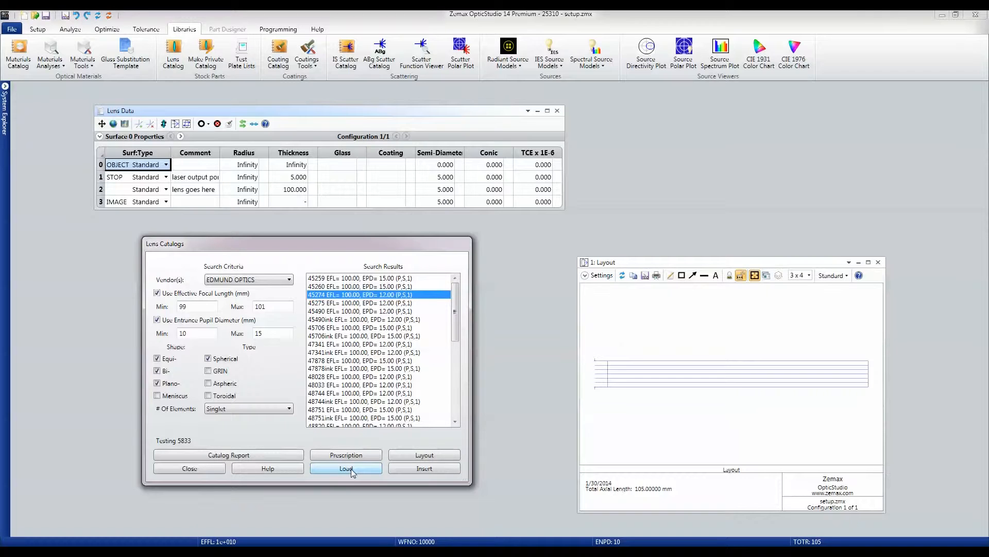
pyautogui.click(407, 472)
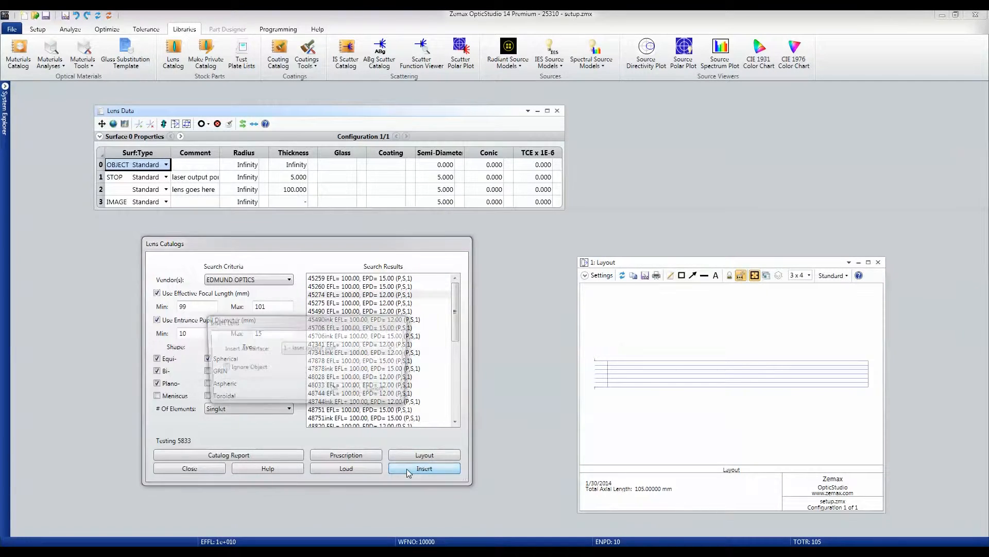
pyautogui.click(338, 348)
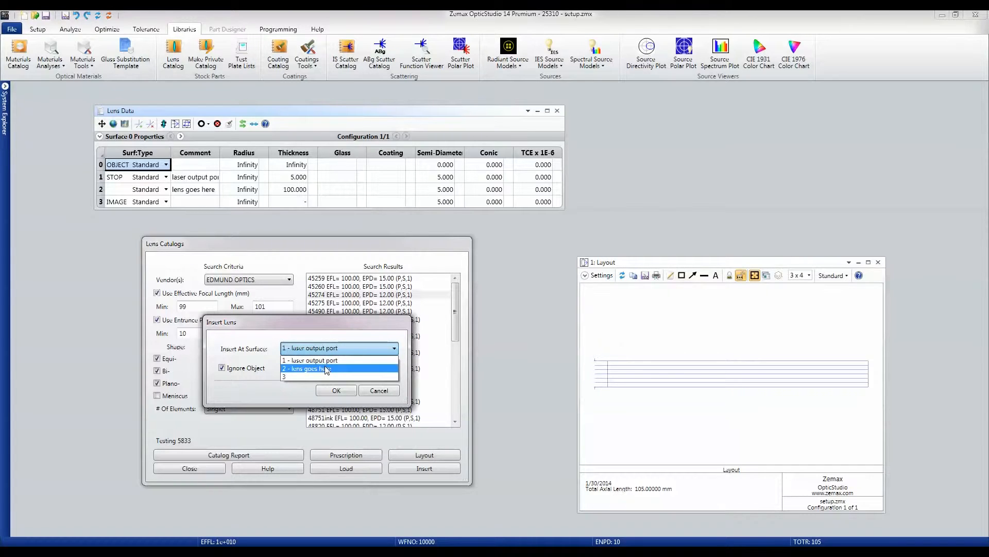
pyautogui.click(324, 368)
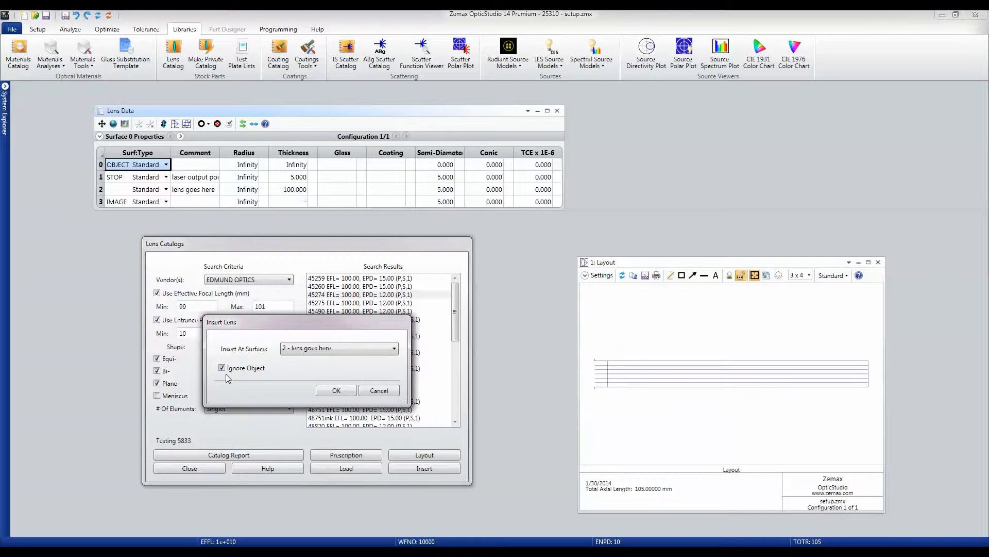
pyautogui.click(335, 391)
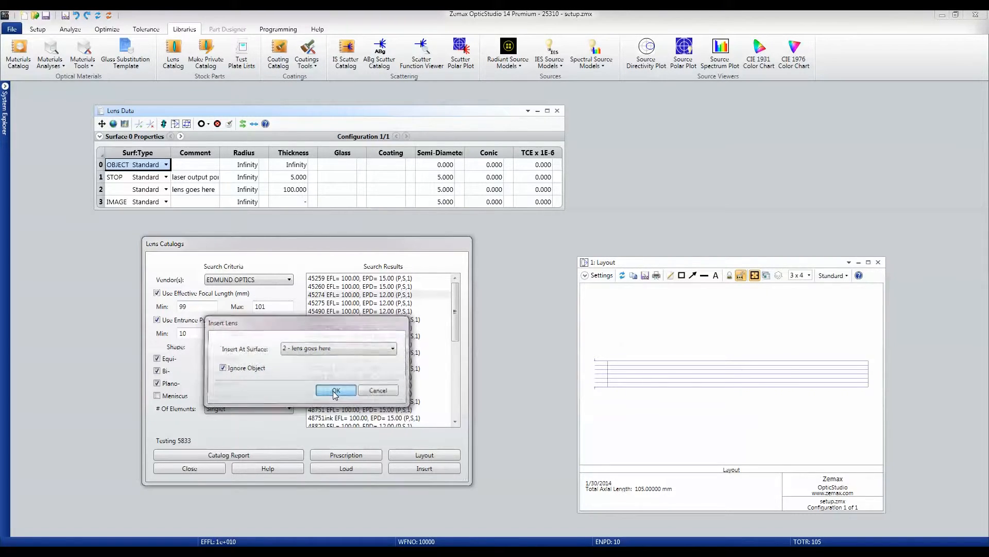
pyautogui.click(199, 468)
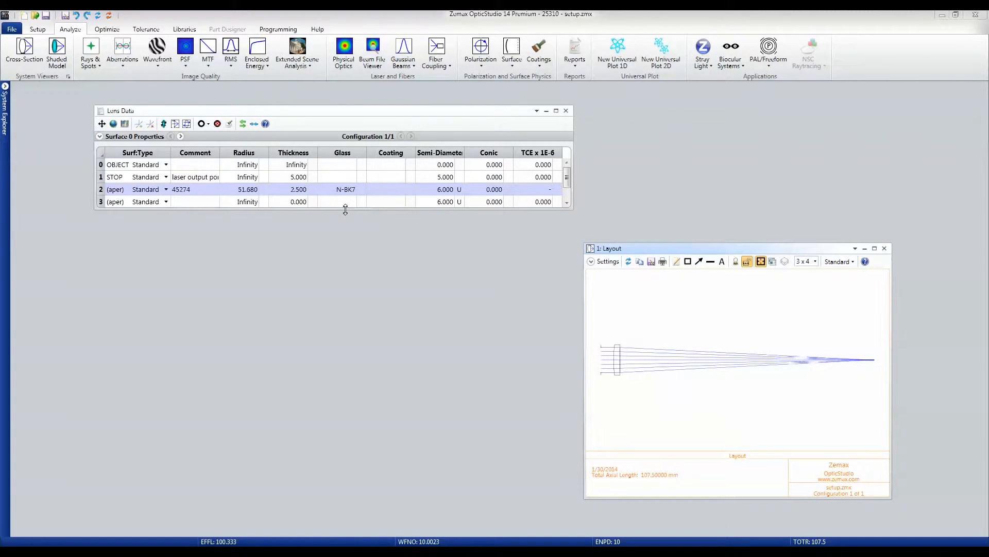
# - Set the thickness of surface 3 behind the lens to 100 and delete the "lens goes here" placeholder surface
pyautogui.moveTo(345, 207); pyautogui.dragTo(342, 237)
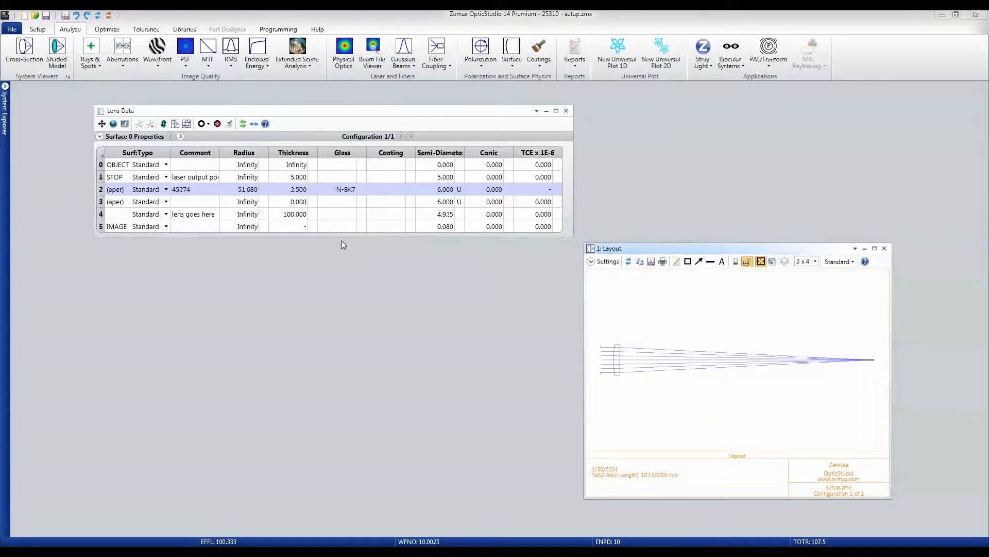
pyautogui.click(291, 205)
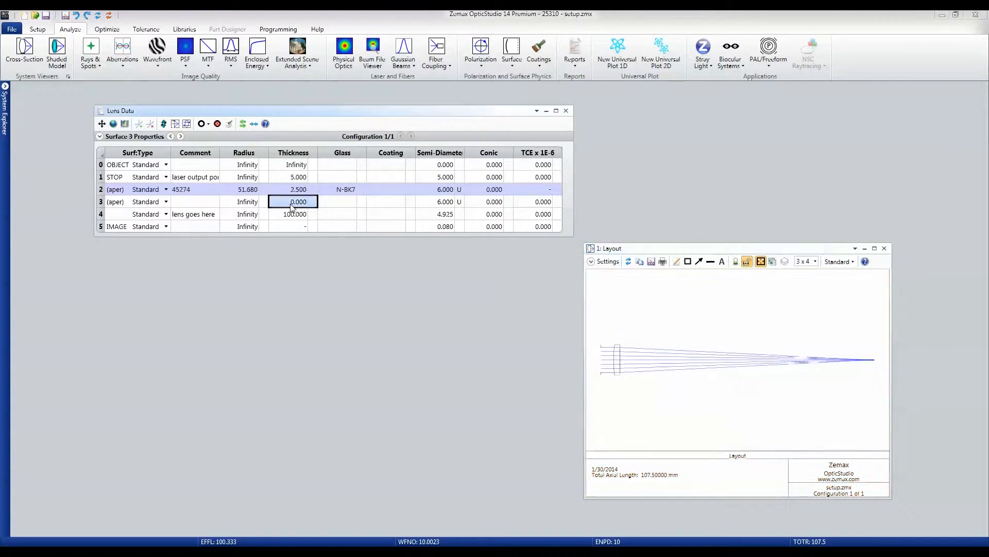
pyautogui.write('100')
pyautogui.press('Return')
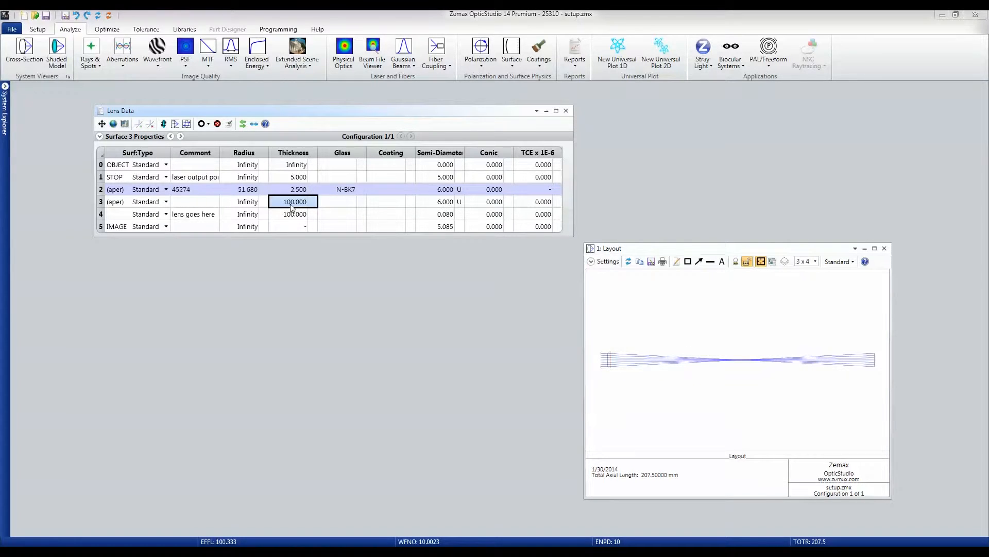
pyautogui.click(289, 218)
pyautogui.rightClick(289, 217)
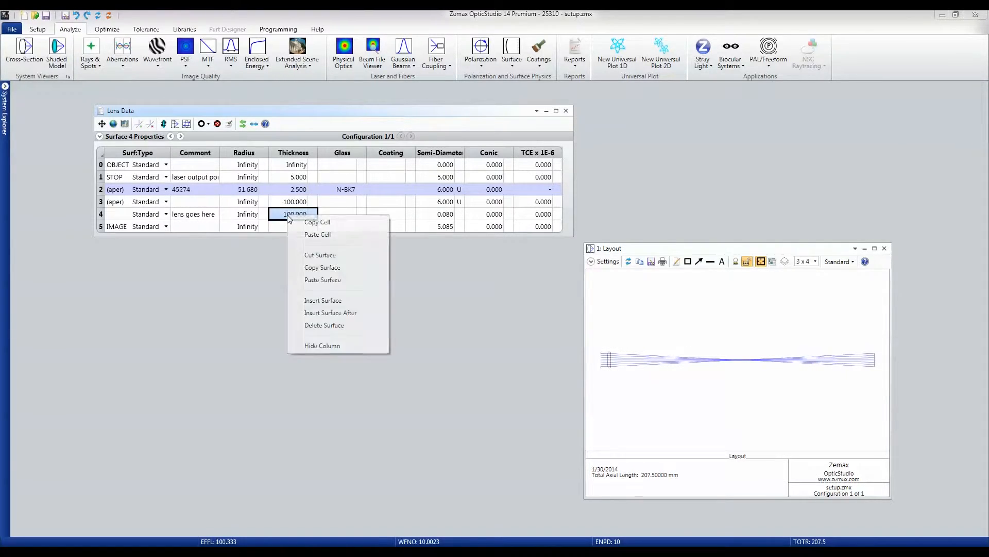
pyautogui.click(334, 326)
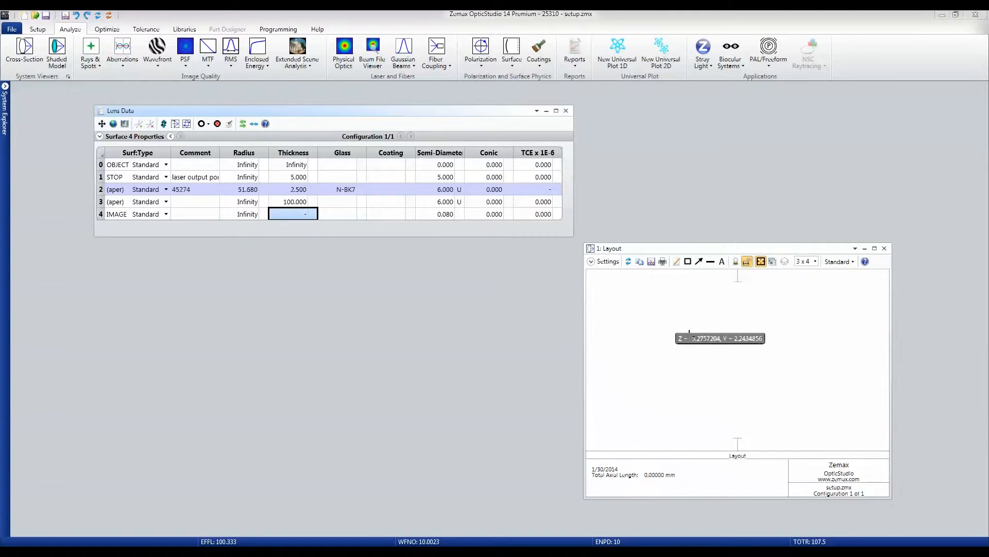
# - Adjust the layout plot's settings to draw the system from the laser output port to the image surface
pyautogui.click(607, 262)
pyautogui.click(676, 294)
pyautogui.click(670, 355)
pyautogui.click(675, 382)
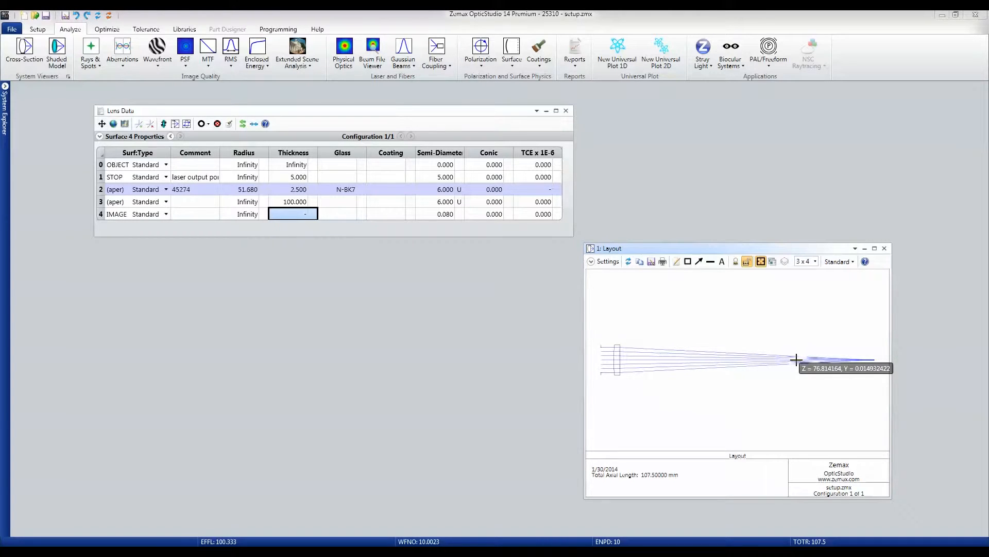
# - Make the thickness of surface 3 a variable for optimization
pyautogui.click(313, 202)
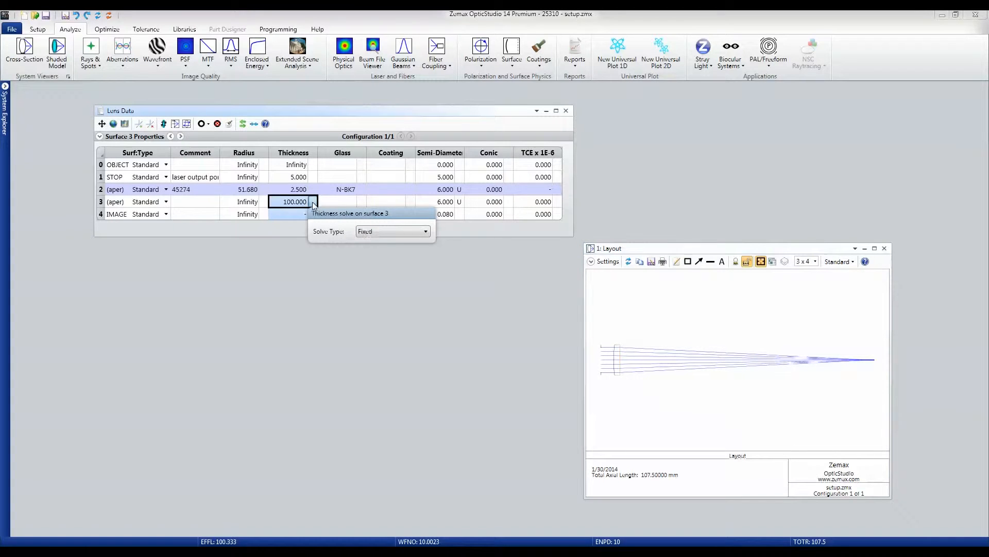
pyautogui.click(385, 235)
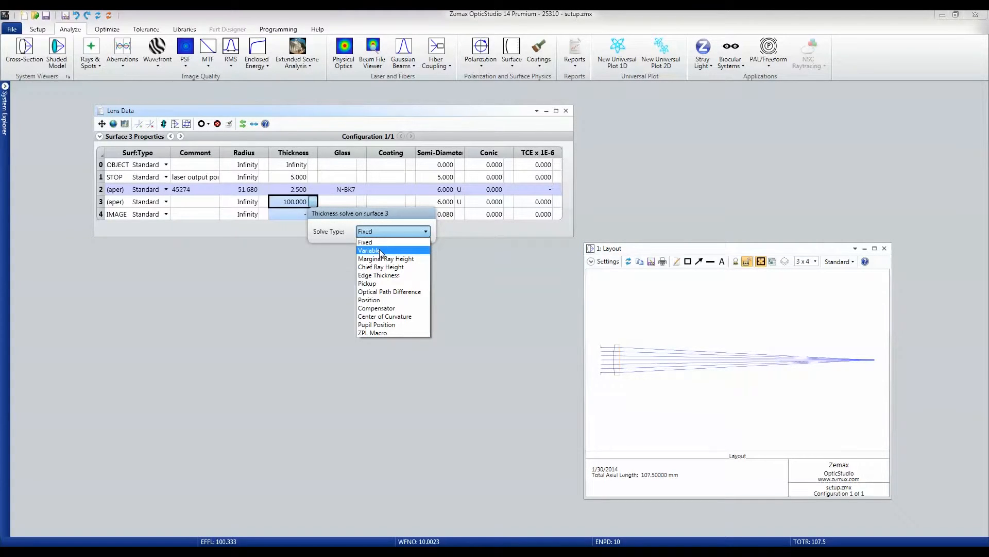
pyautogui.click(379, 250)
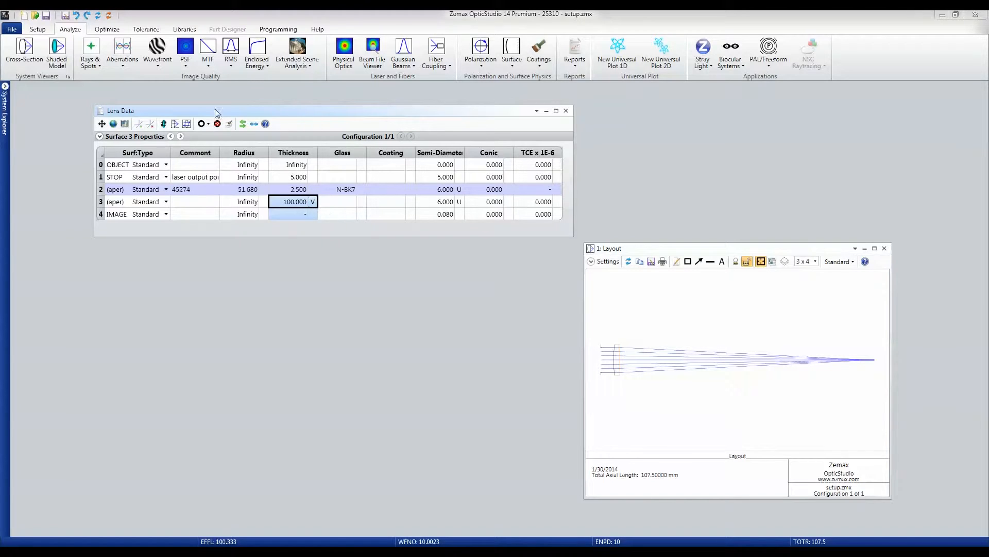
# - Open the merit function editor and set the first operand's type to GBPS
pyautogui.click(106, 29)
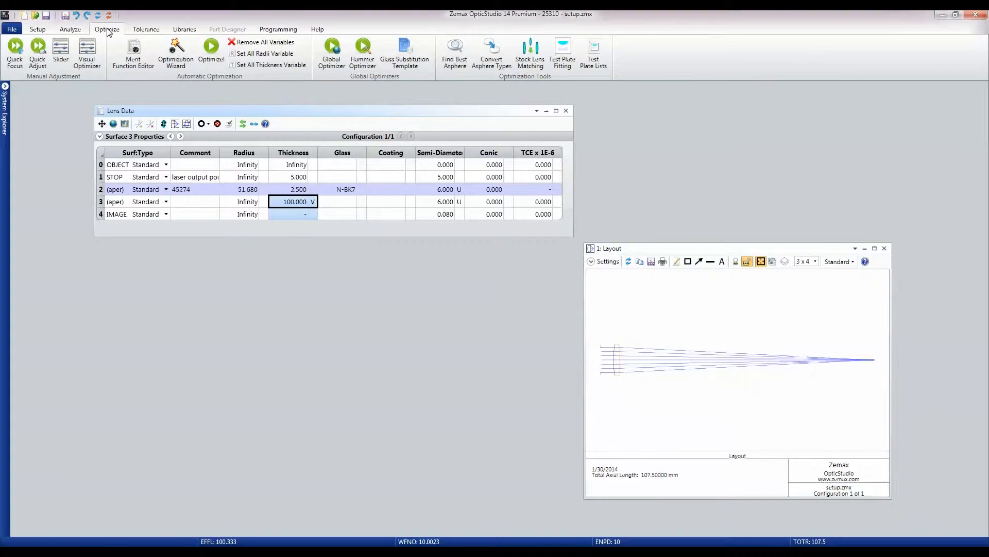
pyautogui.click(136, 58)
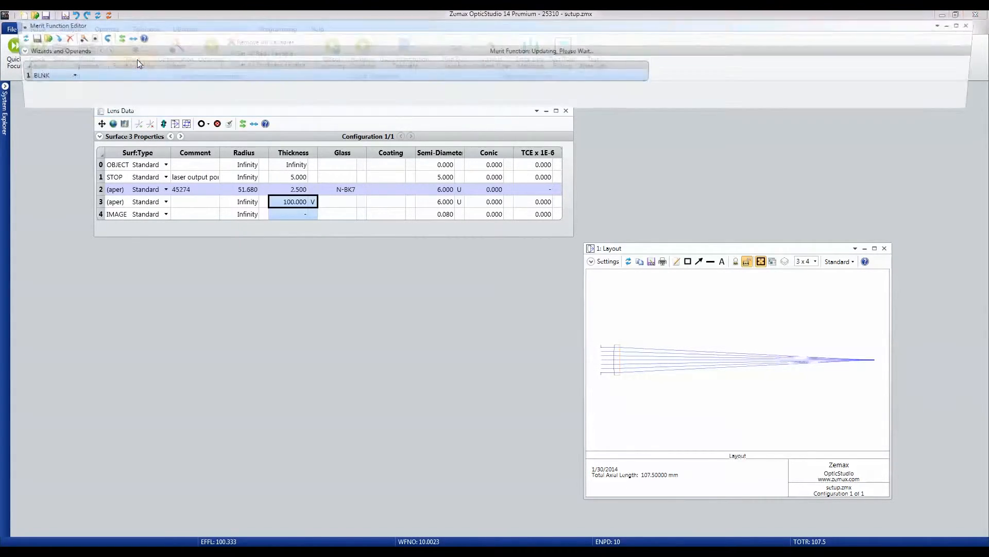
pyautogui.moveTo(148, 28); pyautogui.dragTo(191, 280)
pyautogui.doubleClick(74, 321)
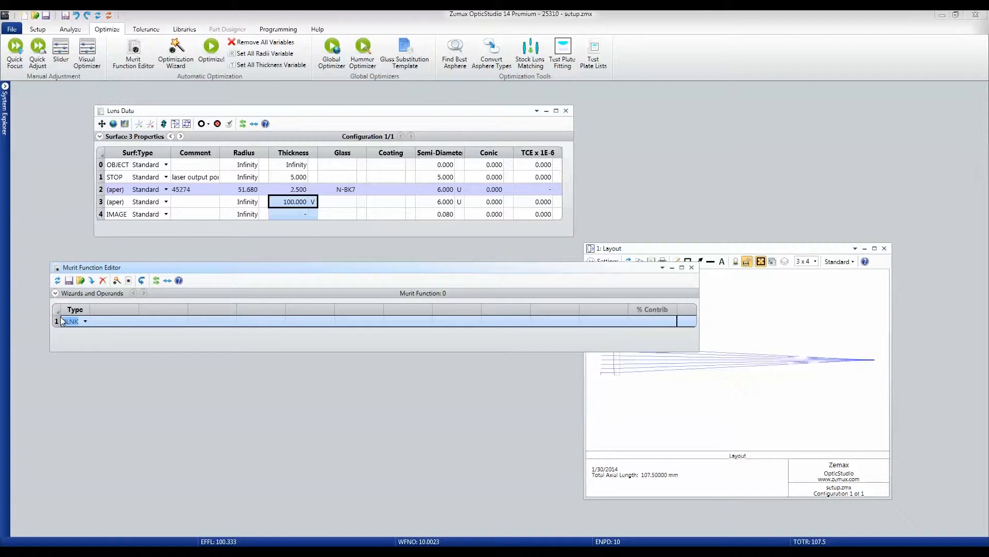
pyautogui.write('gbp')
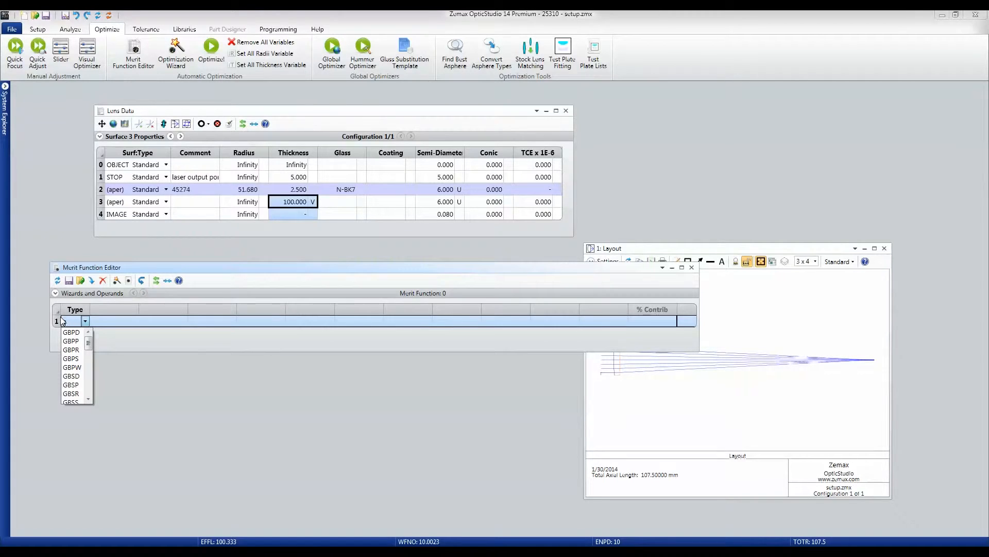
pyautogui.write('s')
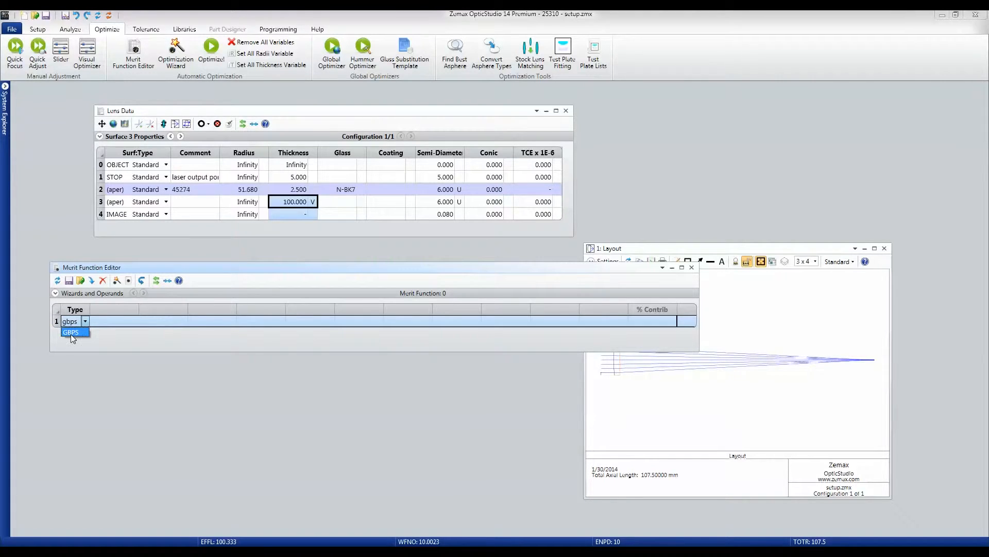
pyautogui.click(70, 333)
# - Set the GBPS operand's surface to 4, its beam waist W0 to 1.15 and its S1toW distance to -2800
pyautogui.click(111, 320)
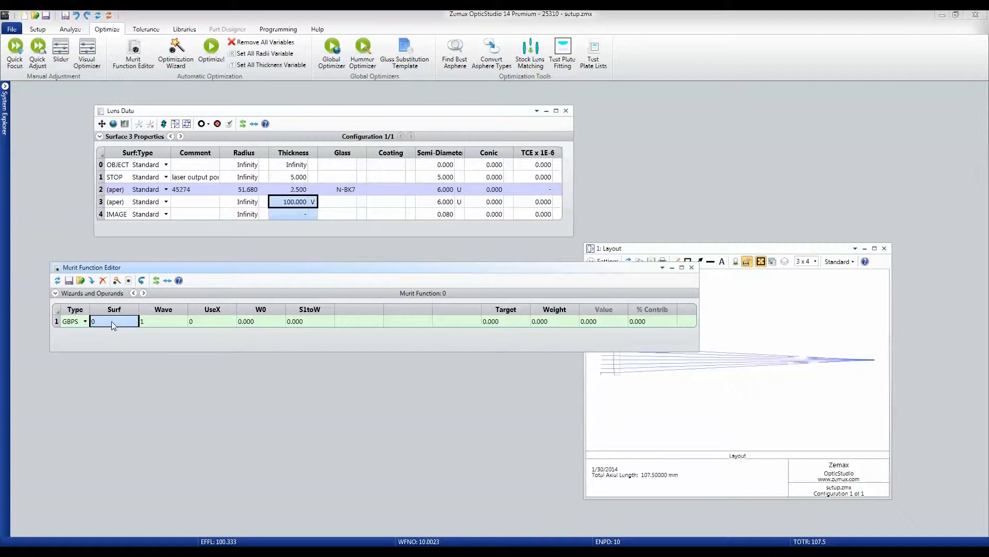
pyautogui.write('4')
pyautogui.click(206, 322)
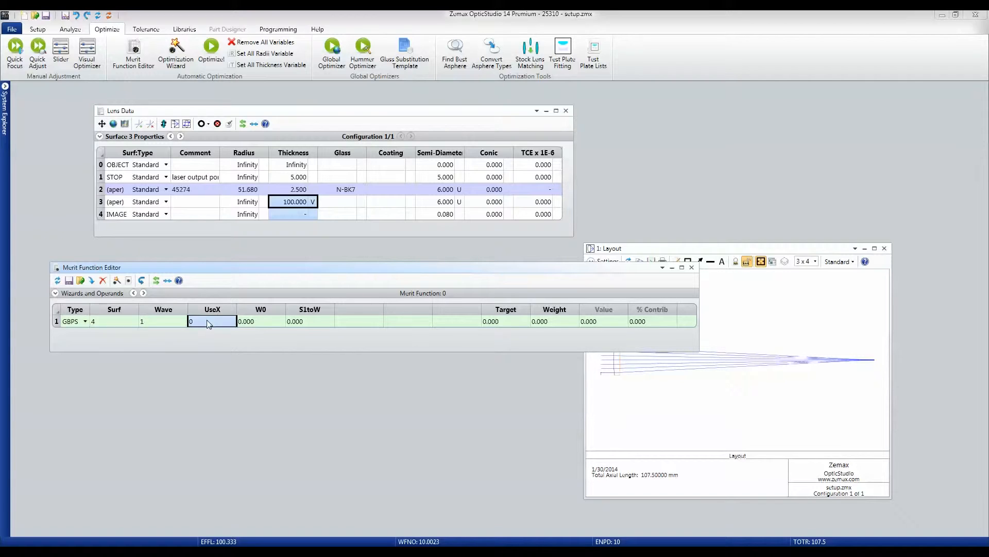
pyautogui.click(267, 321)
pyautogui.write('1.15')
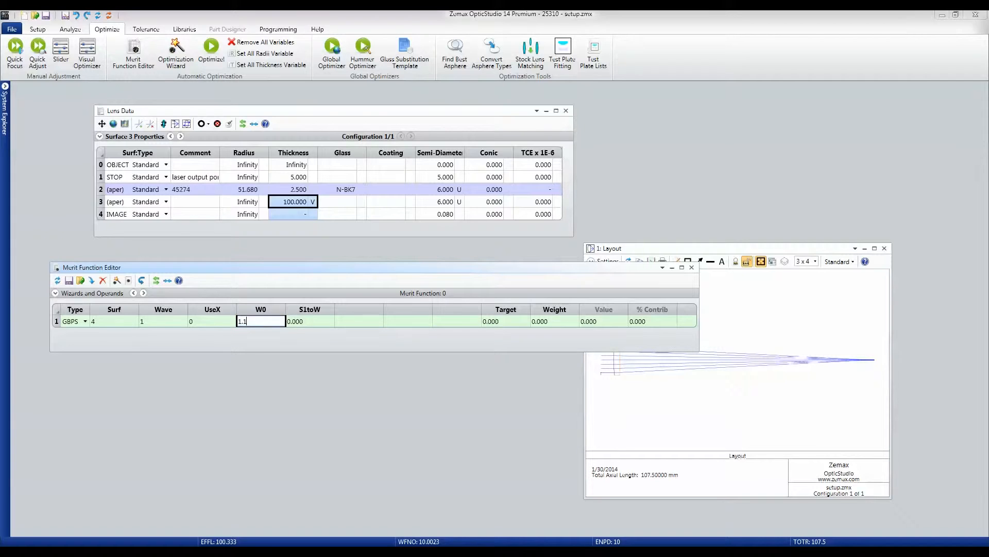
pyautogui.click(313, 322)
pyautogui.write('-2800')
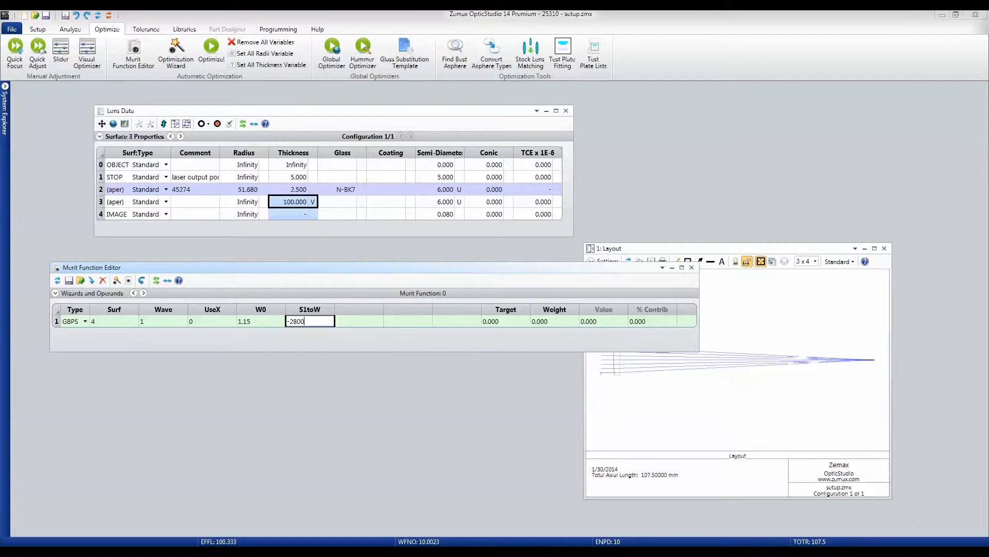
pyautogui.click(375, 325)
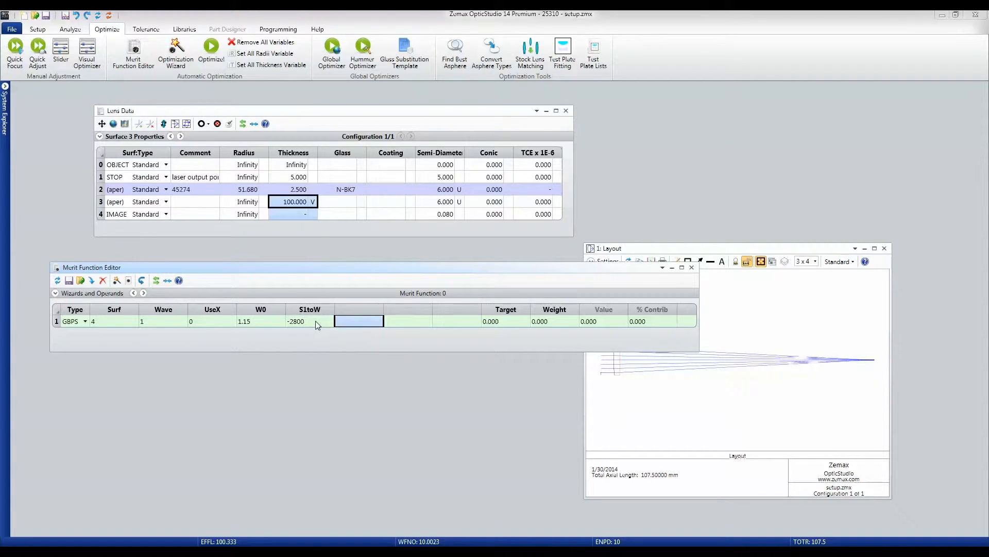
pyautogui.click(200, 179)
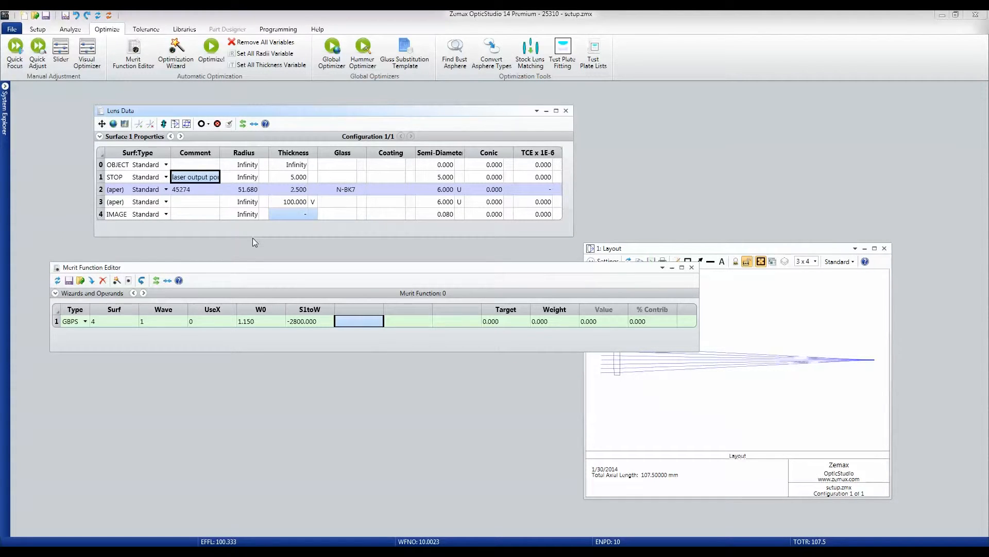
# - Give the GBPS operand a weight of 1 and update the merit function
pyautogui.click(508, 323)
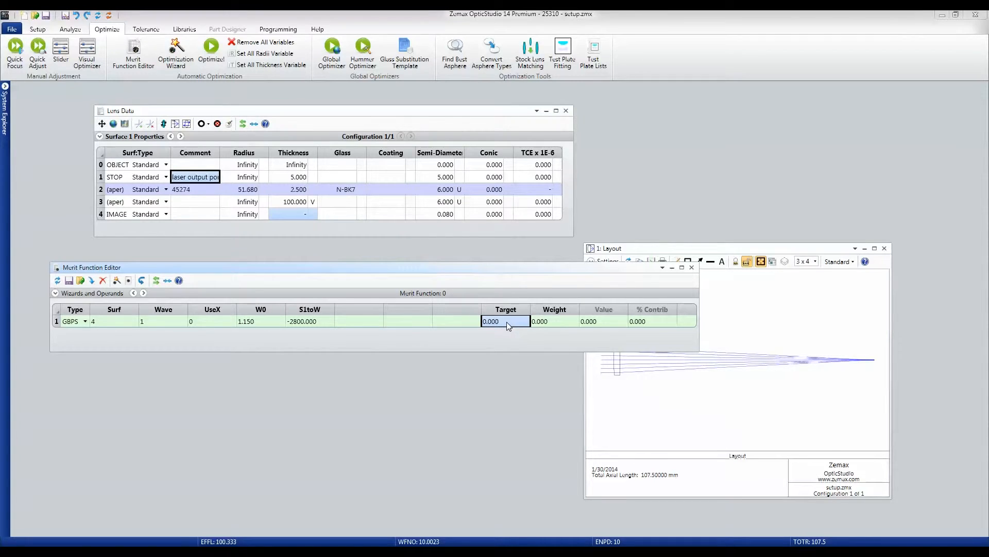
pyautogui.click(547, 321)
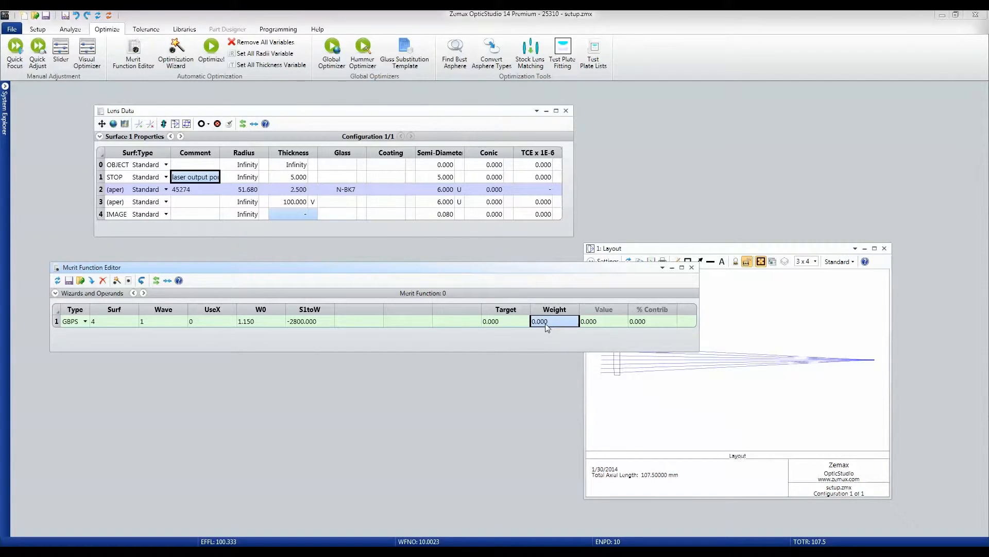
pyautogui.write('1')
pyautogui.press('Return')
pyautogui.click(57, 281)
# - Run a local optimization with Damped Least Squares and check the optimized thickness of surface 3
pyautogui.click(219, 53)
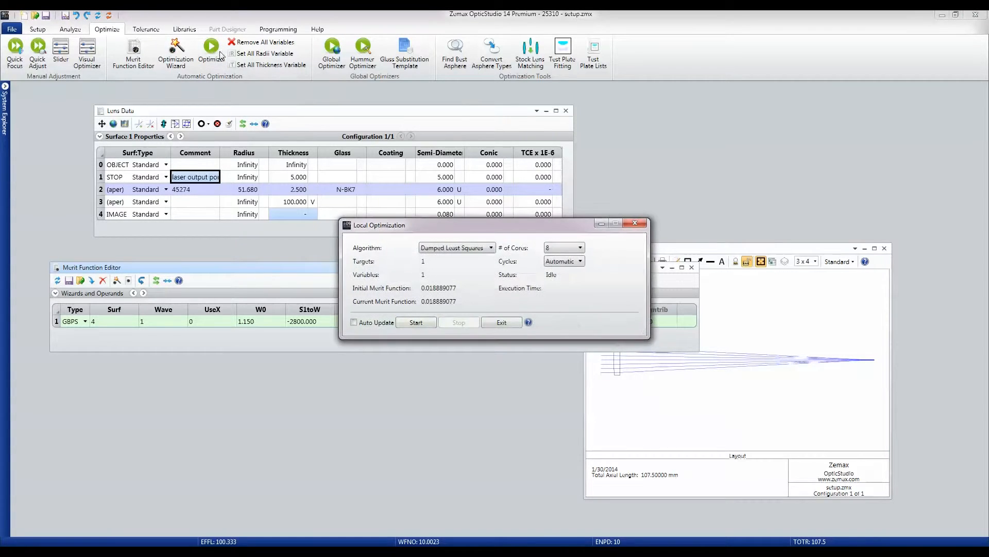
pyautogui.click(418, 323)
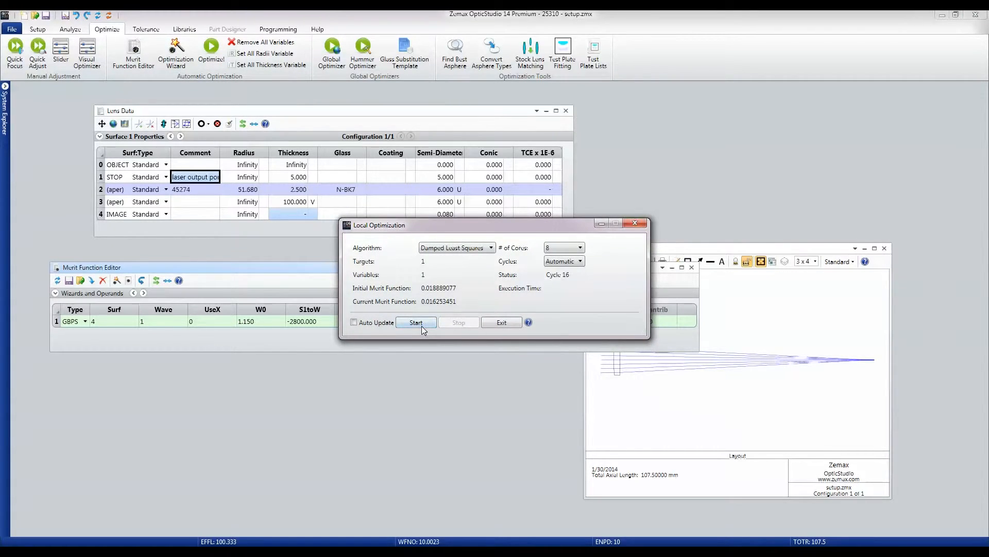
pyautogui.click(507, 323)
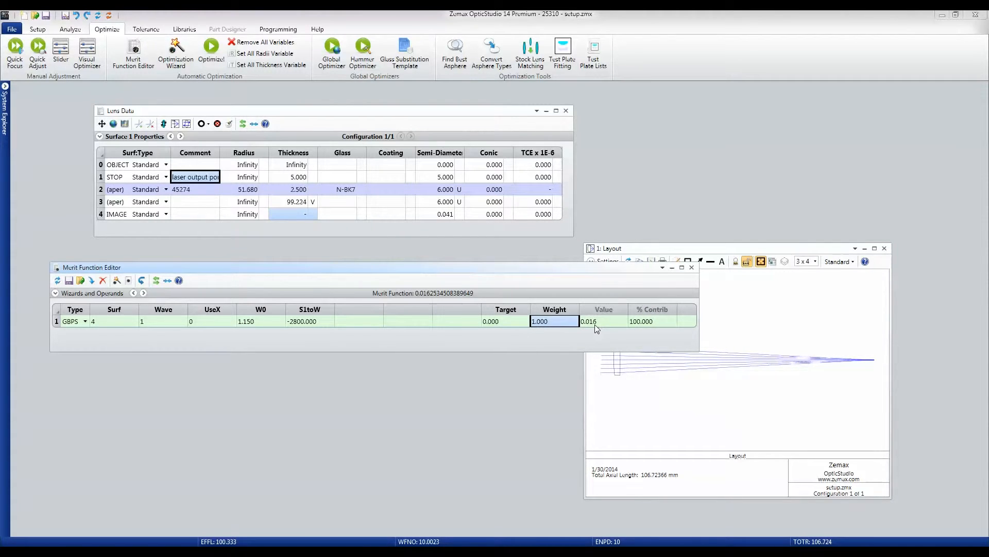
pyautogui.click(302, 202)
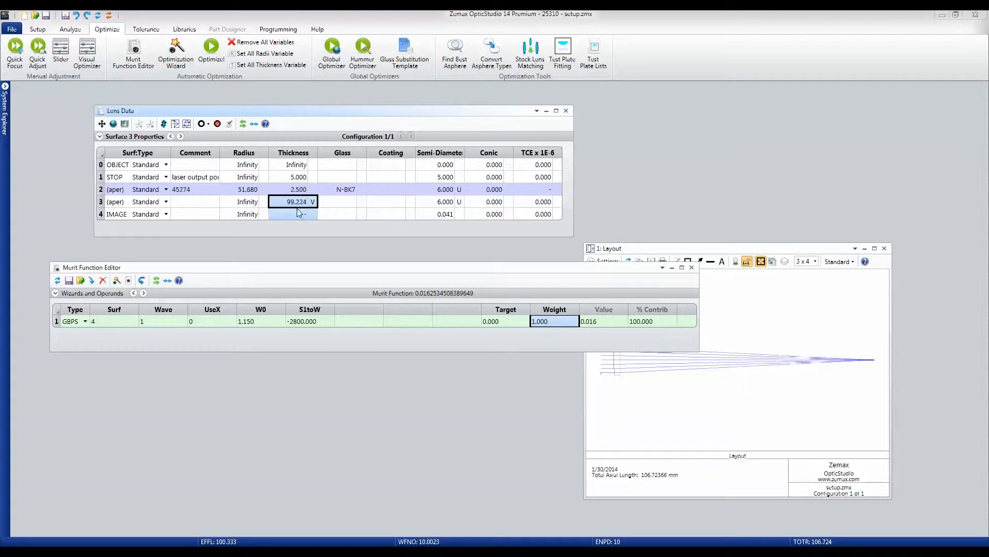
pyautogui.moveTo(332, 270)
pyautogui.mouseDown()
pyautogui.moveTo(325, 252)
pyautogui.moveTo(321, 259)
pyautogui.mouseUp()
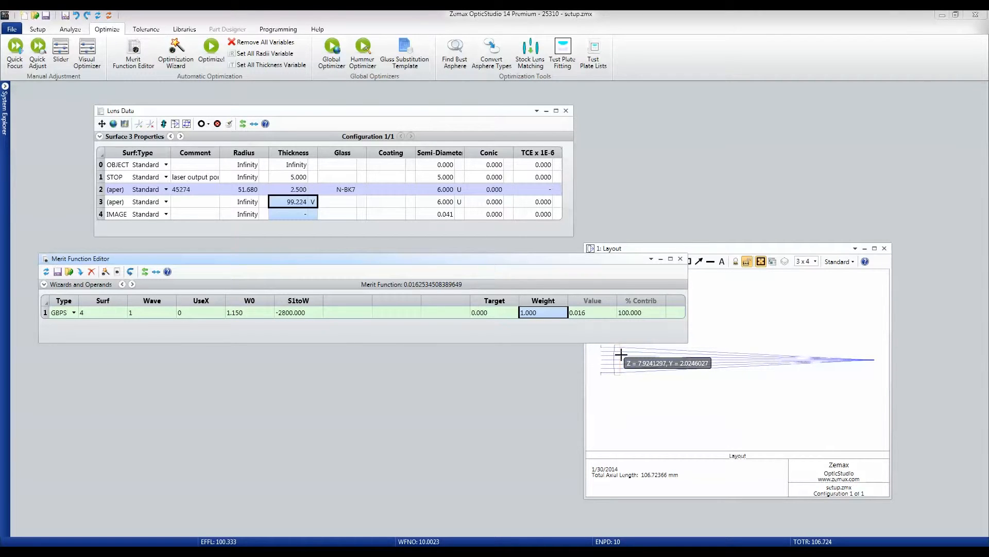
# - Open a Physical Optics Propagation analysis and set its end surface to 4 and surface-to-beam distance to -2800
pyautogui.click(79, 31)
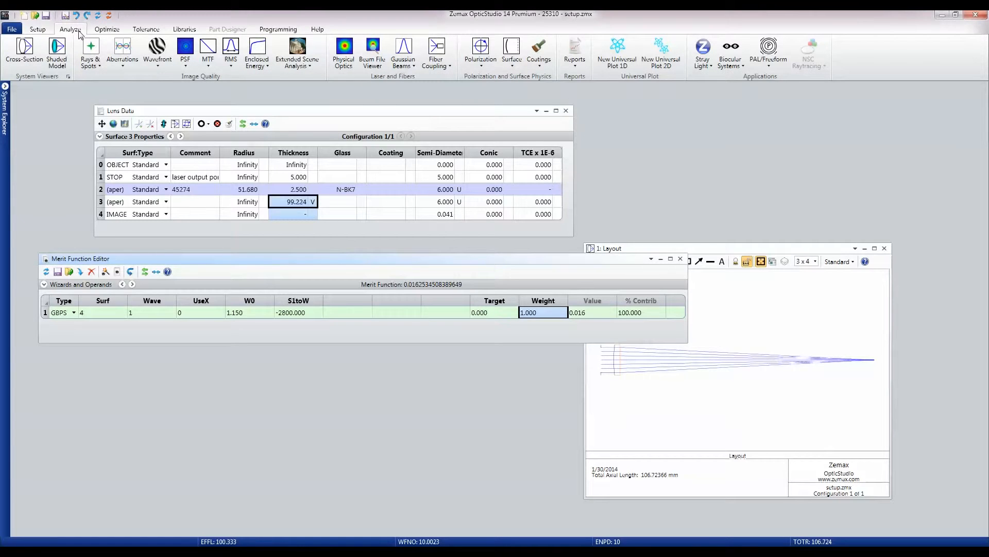
pyautogui.click(342, 62)
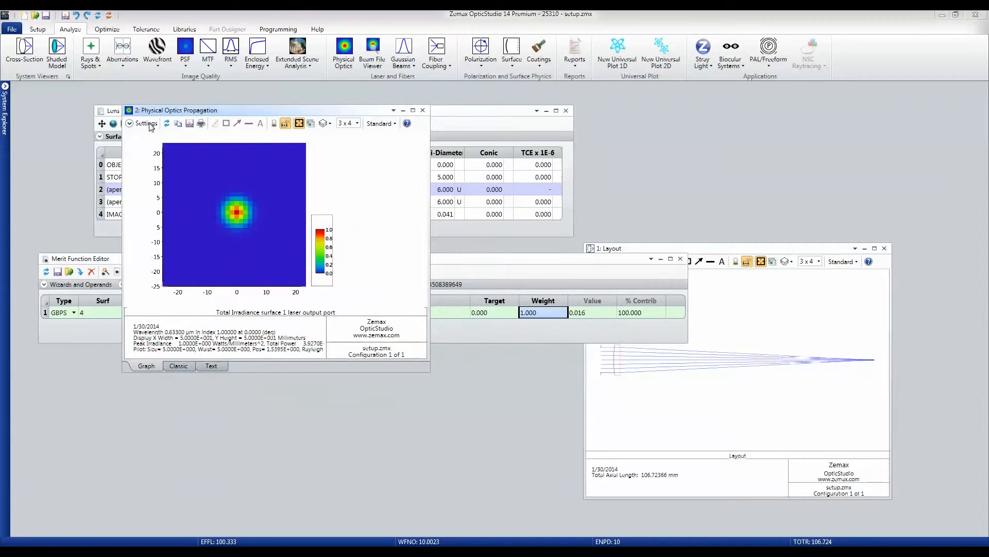
pyautogui.click(151, 124)
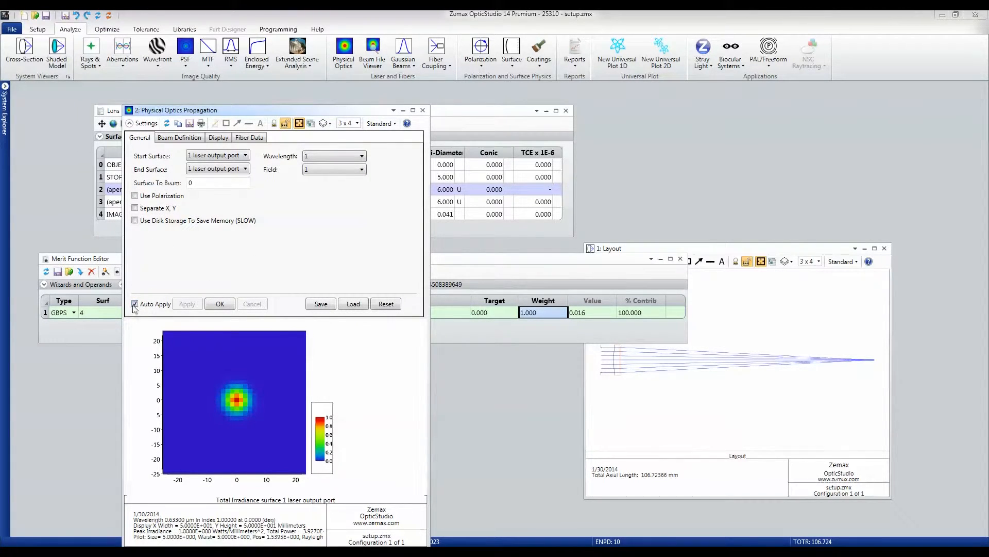
pyautogui.click(210, 174)
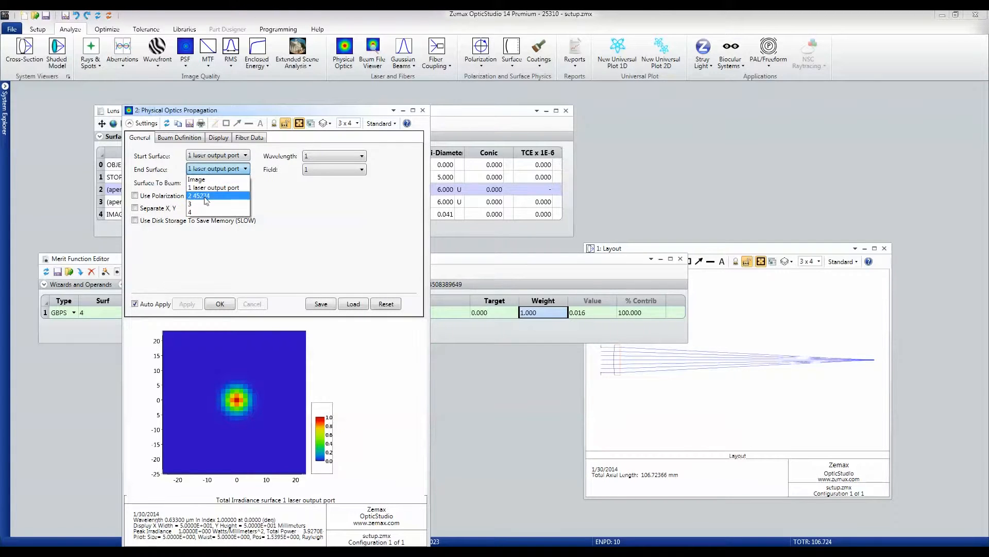
pyautogui.click(202, 215)
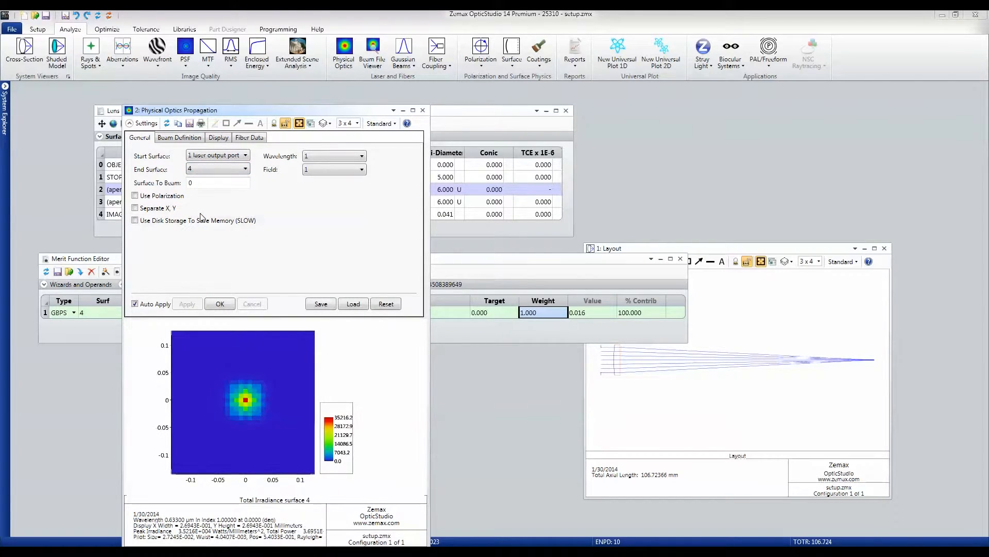
pyautogui.click(204, 183)
pyautogui.write('-2800')
# - Define the Gaussian Waist beam with a waist of 1.15 in both X and Y
pyautogui.click(181, 138)
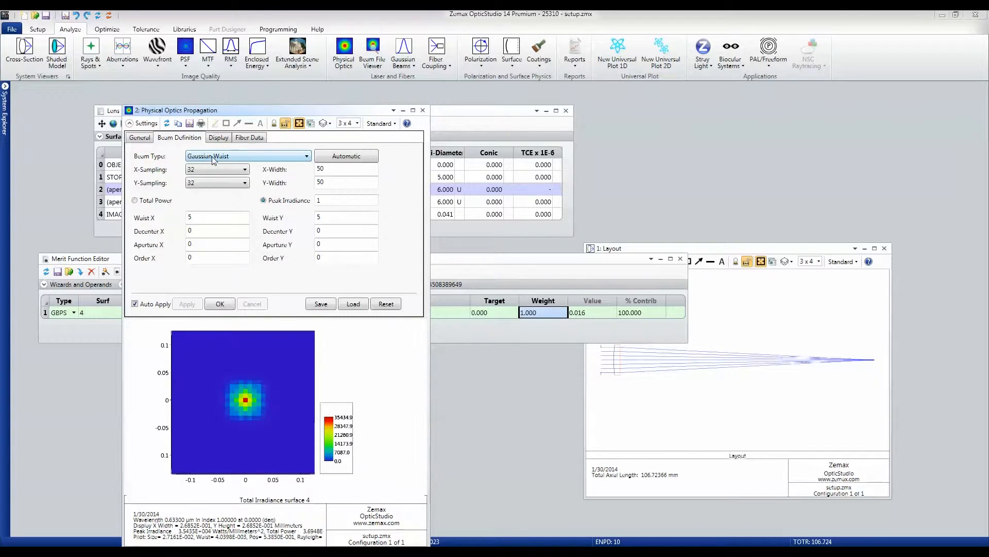
pyautogui.doubleClick(191, 217)
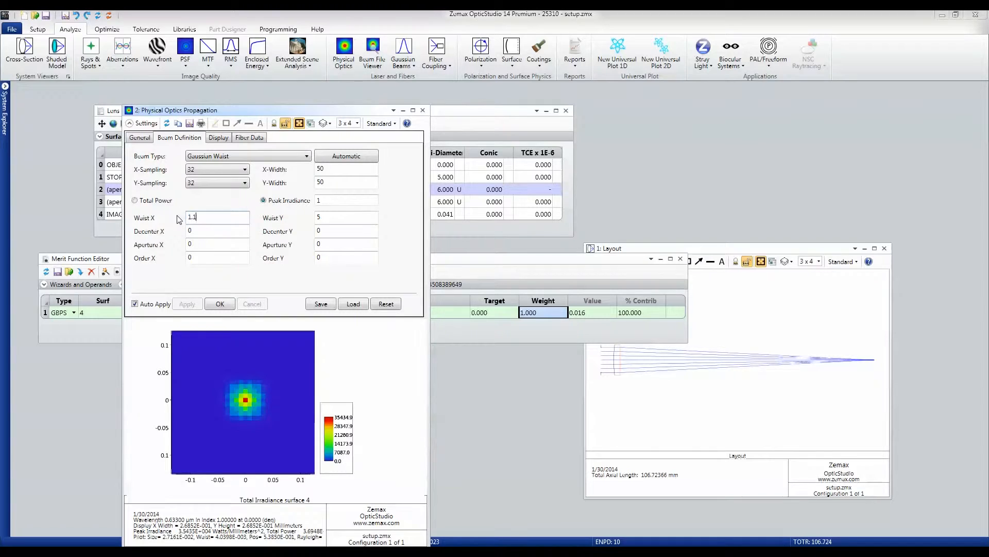
pyautogui.doubleClick(322, 217)
# - Set the beam's X and Y sampling to 256 with automatic widths, and close the settings to inspect the irradiance plot
pyautogui.click(245, 170)
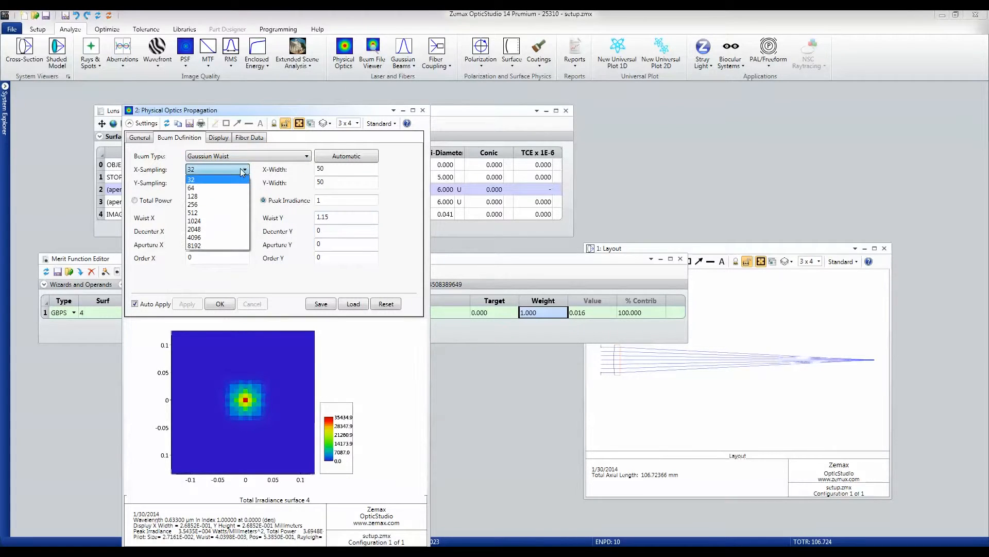
pyautogui.click(222, 204)
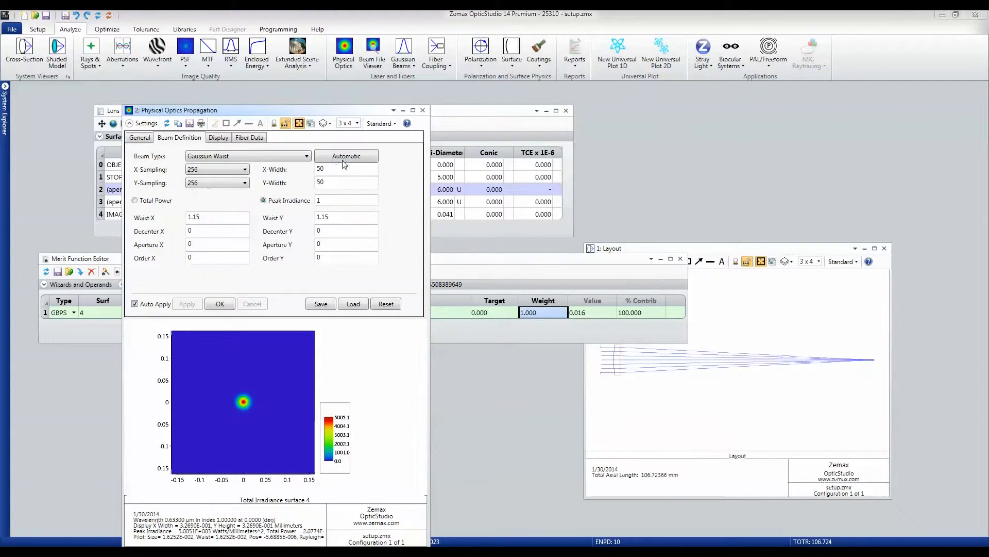
pyautogui.click(345, 157)
pyautogui.click(218, 138)
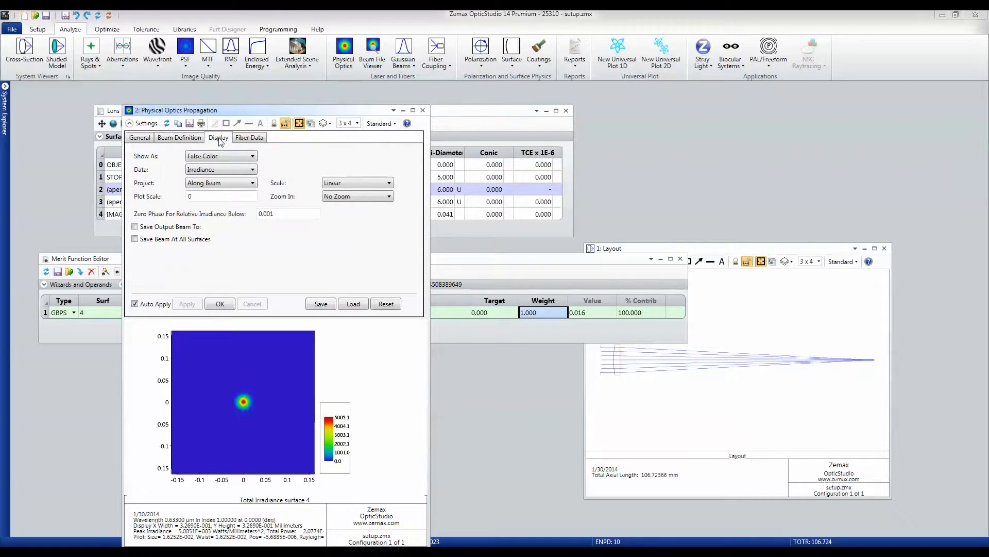
pyautogui.click(218, 304)
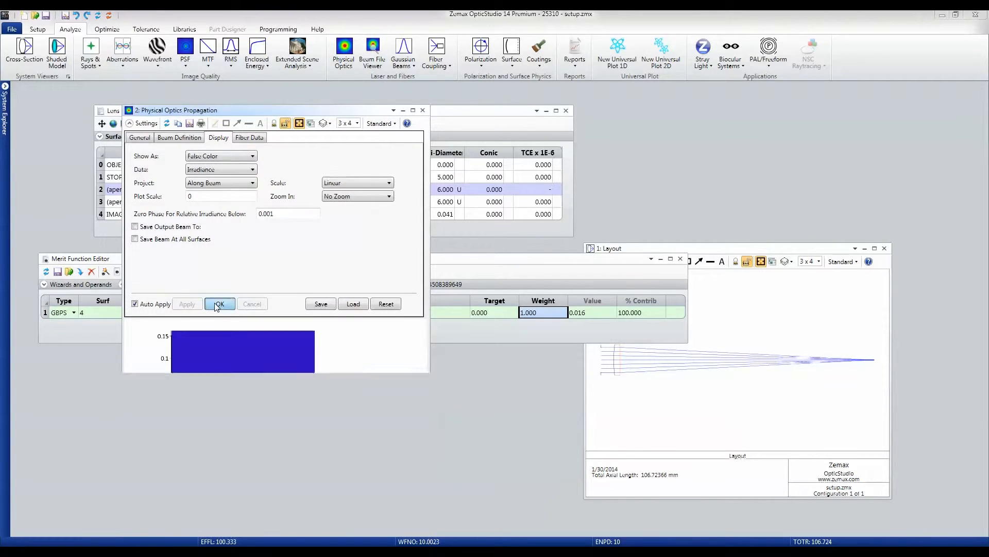
pyautogui.moveTo(232, 188)
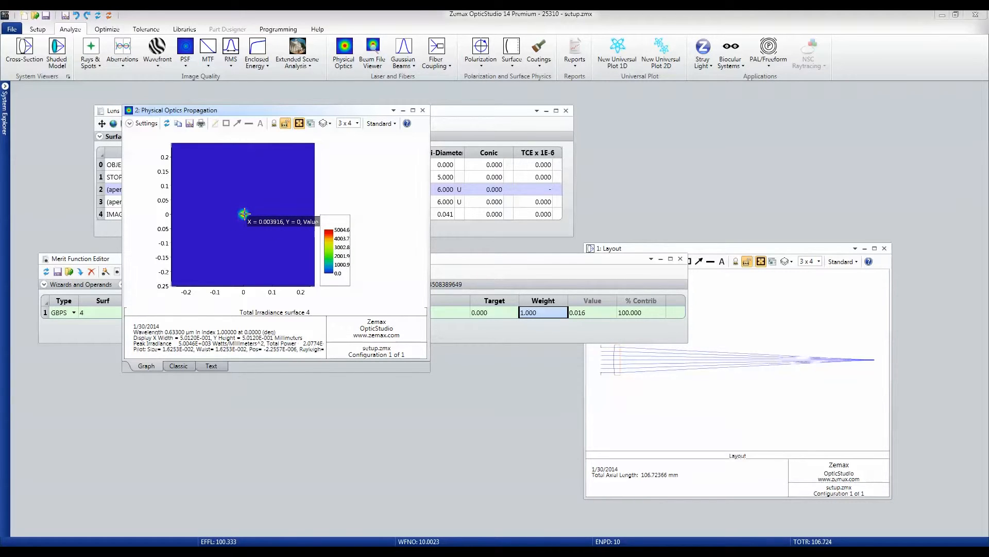
# - Display the beam's phase as a Cross X plot and move the analysis window below the lens data
pyautogui.click(142, 125)
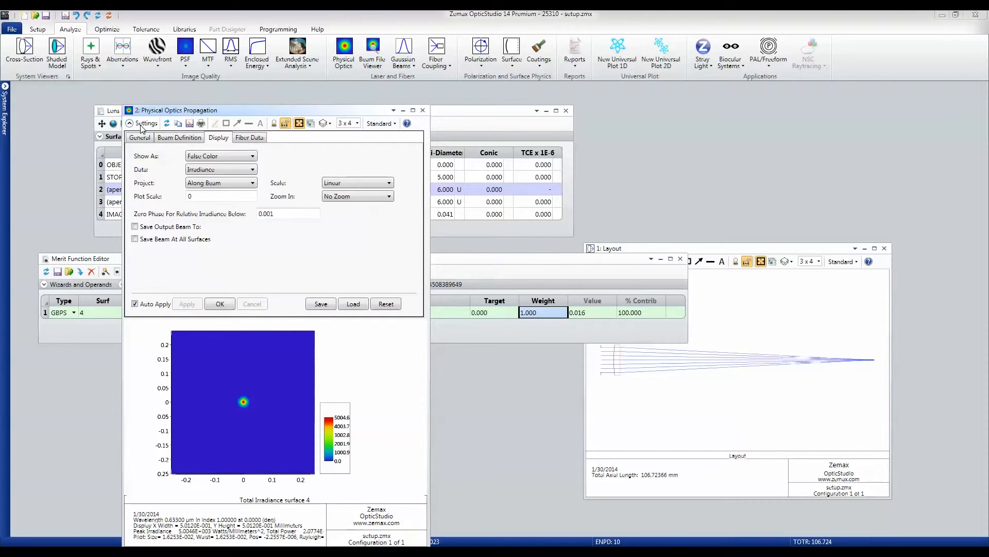
pyautogui.click(202, 172)
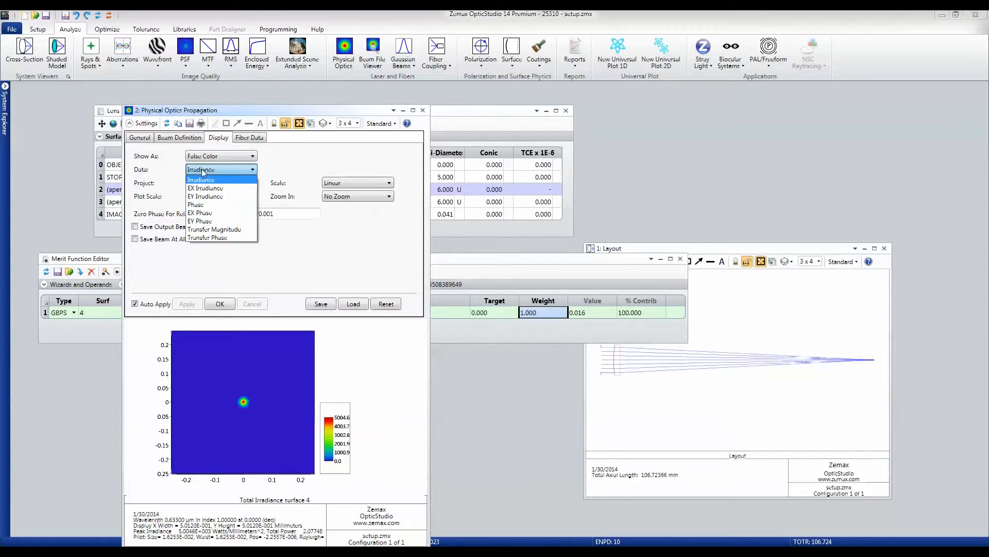
pyautogui.click(205, 205)
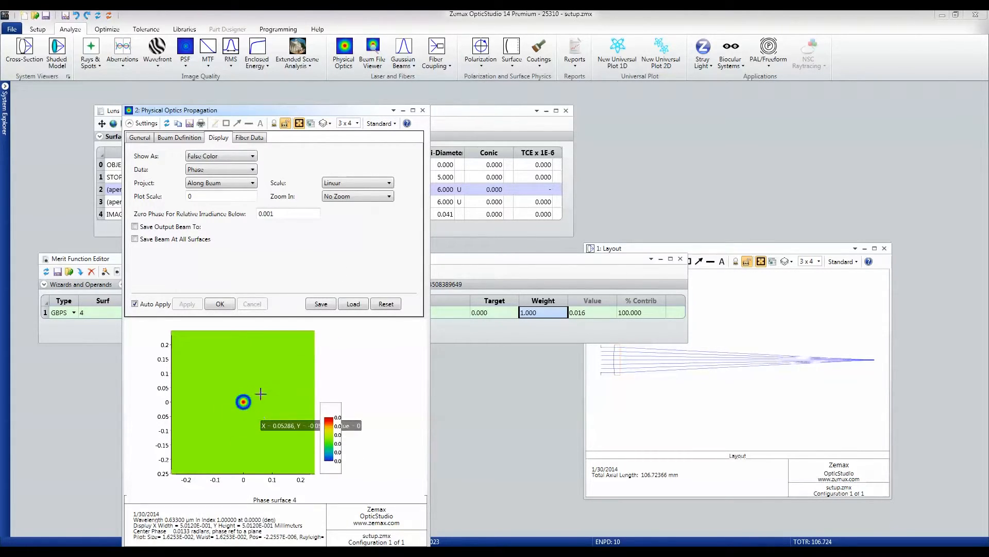
pyautogui.click(223, 157)
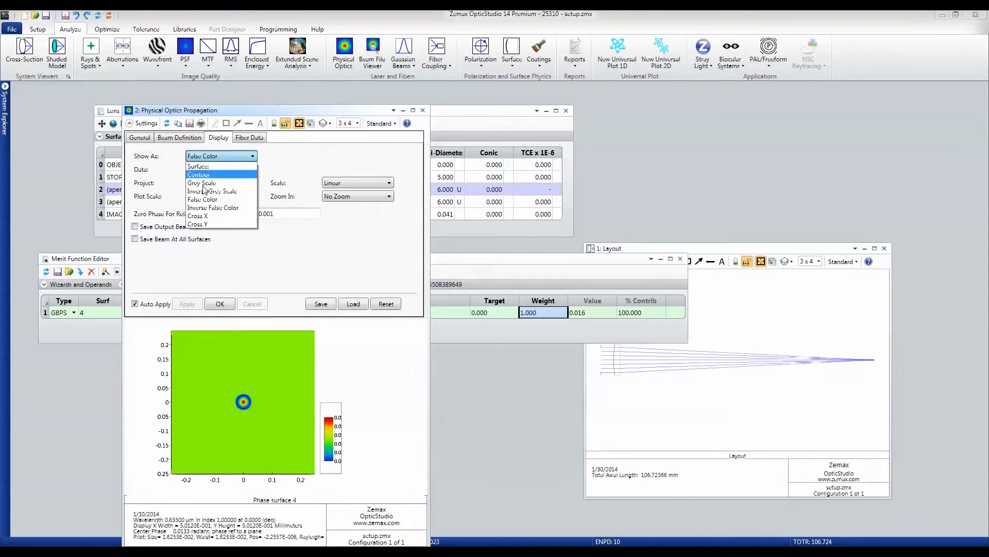
pyautogui.click(204, 217)
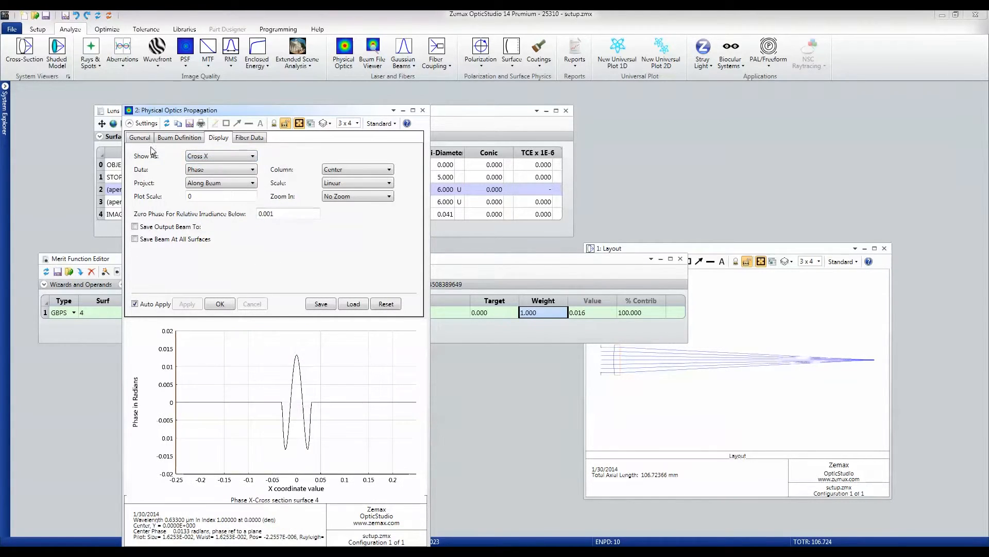
pyautogui.click(219, 304)
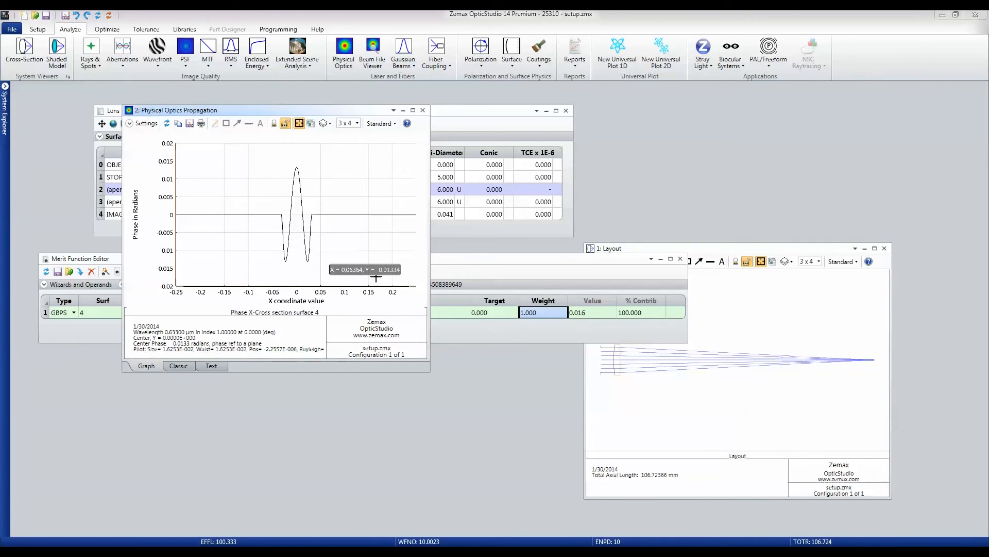
pyautogui.moveTo(279, 110); pyautogui.dragTo(241, 245)
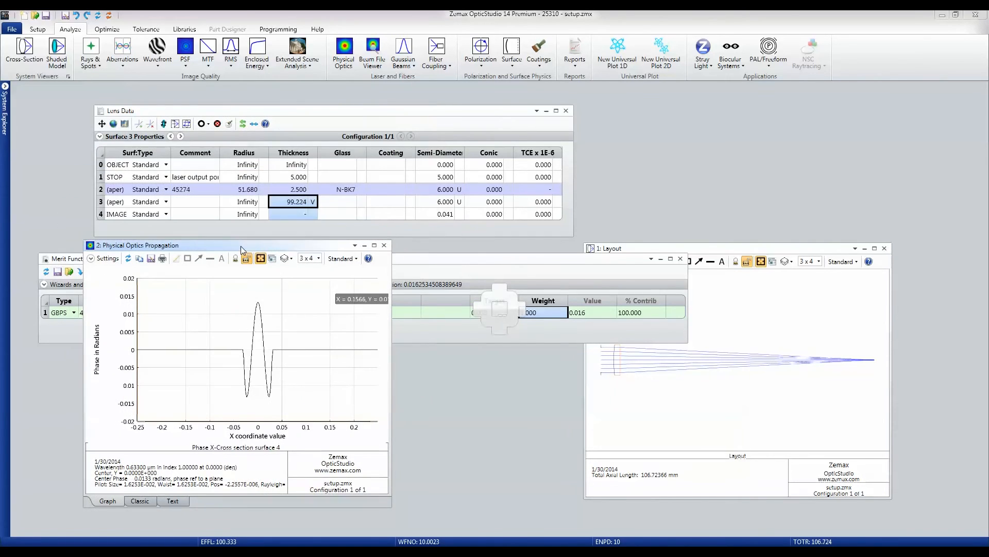